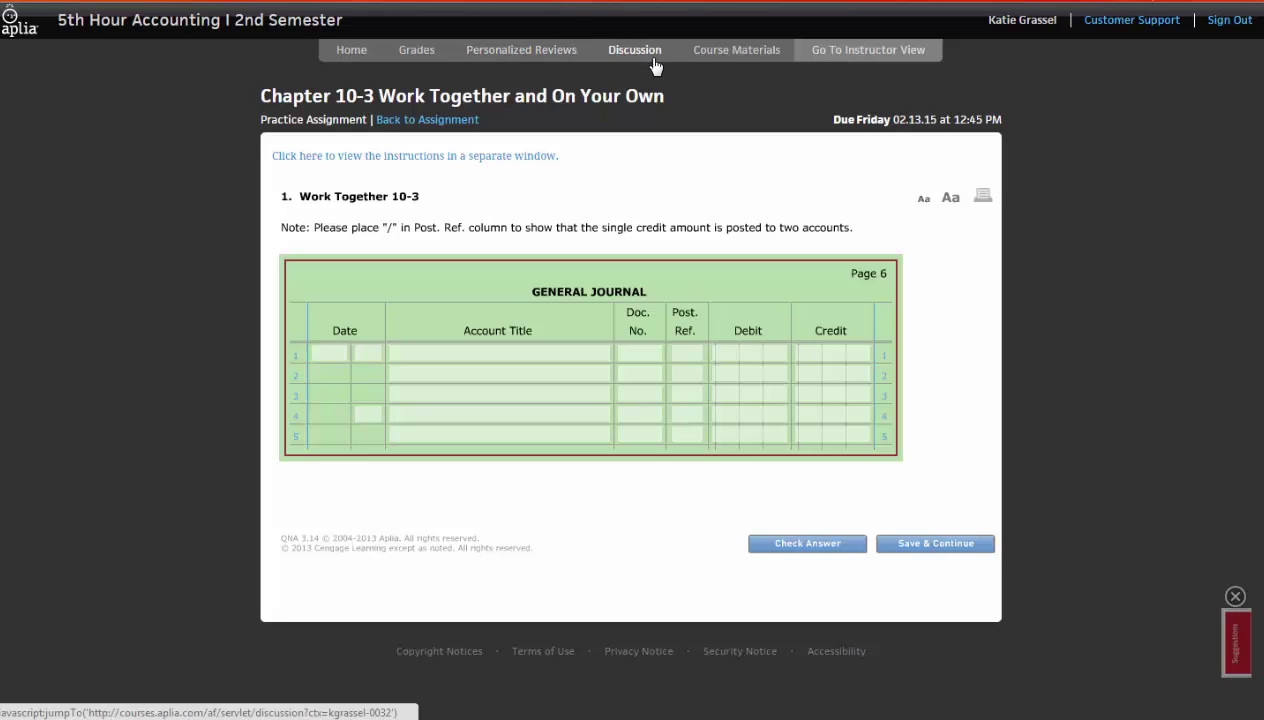
# Open the June 3 and June 6 sales-return instructions in a separate, enlarged window.
pyautogui.click(876, 40)
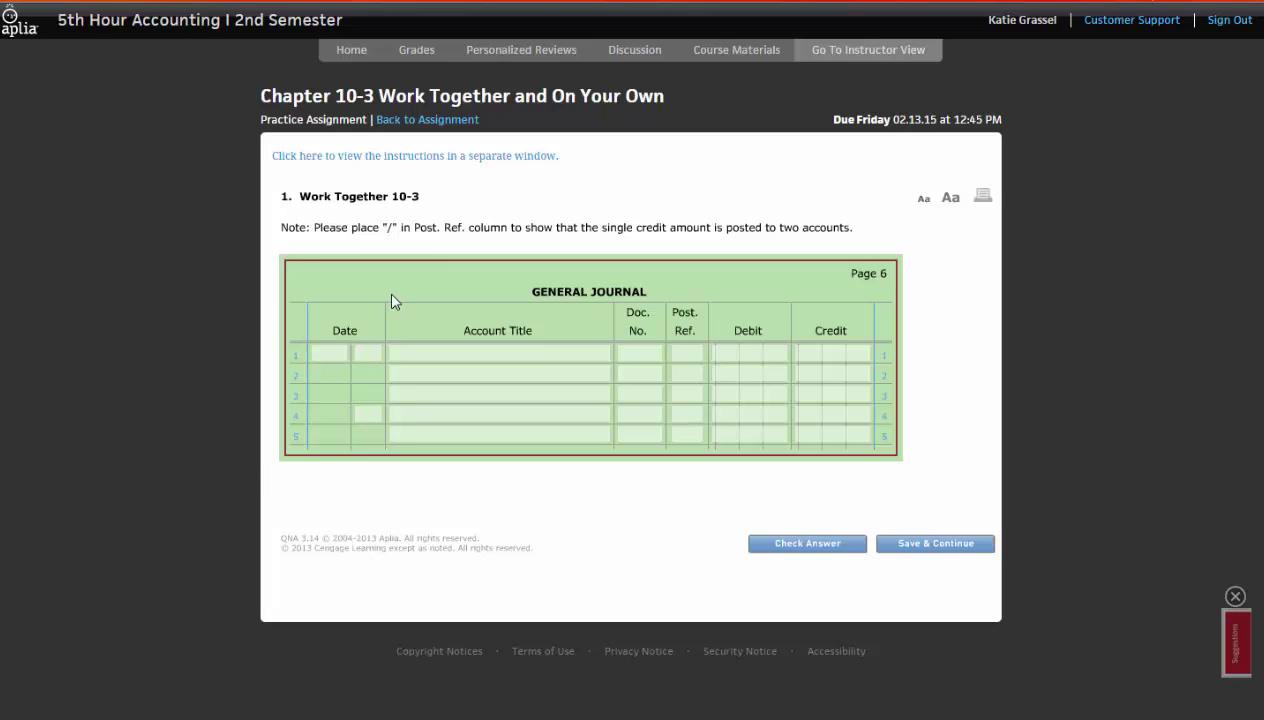
pyautogui.click(381, 156)
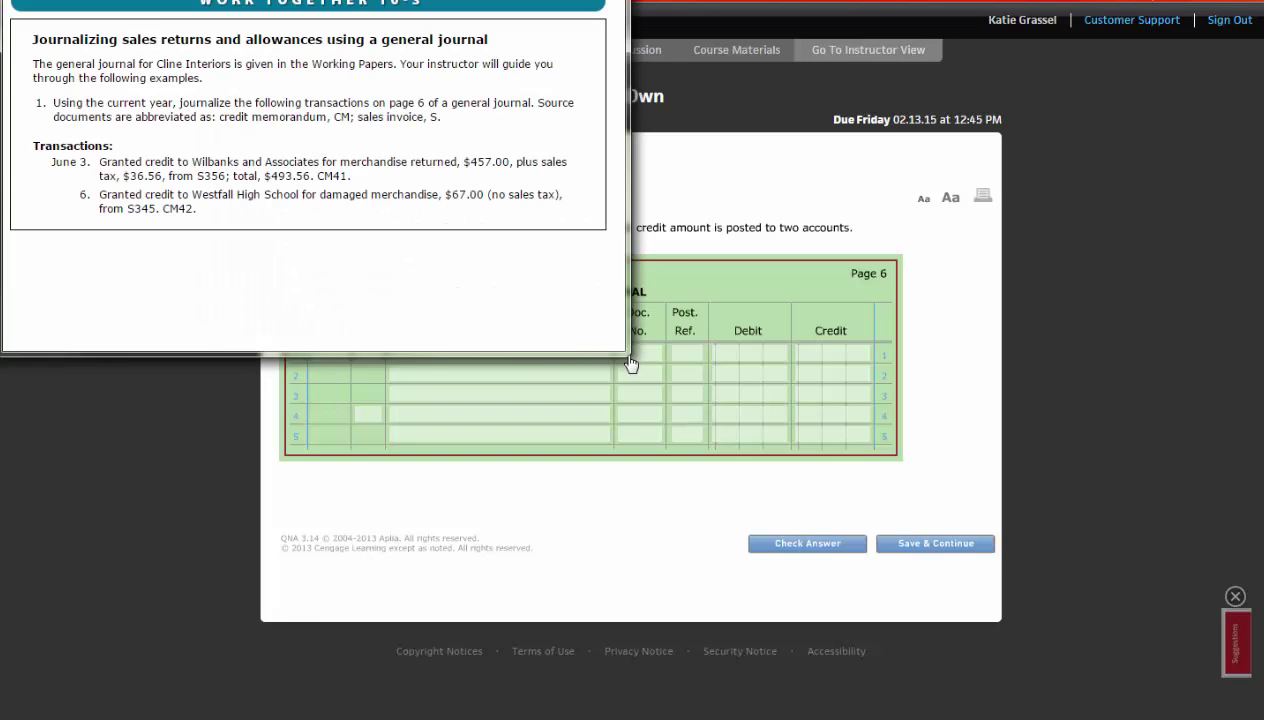
pyautogui.moveTo(627, 355); pyautogui.dragTo(690, 392)
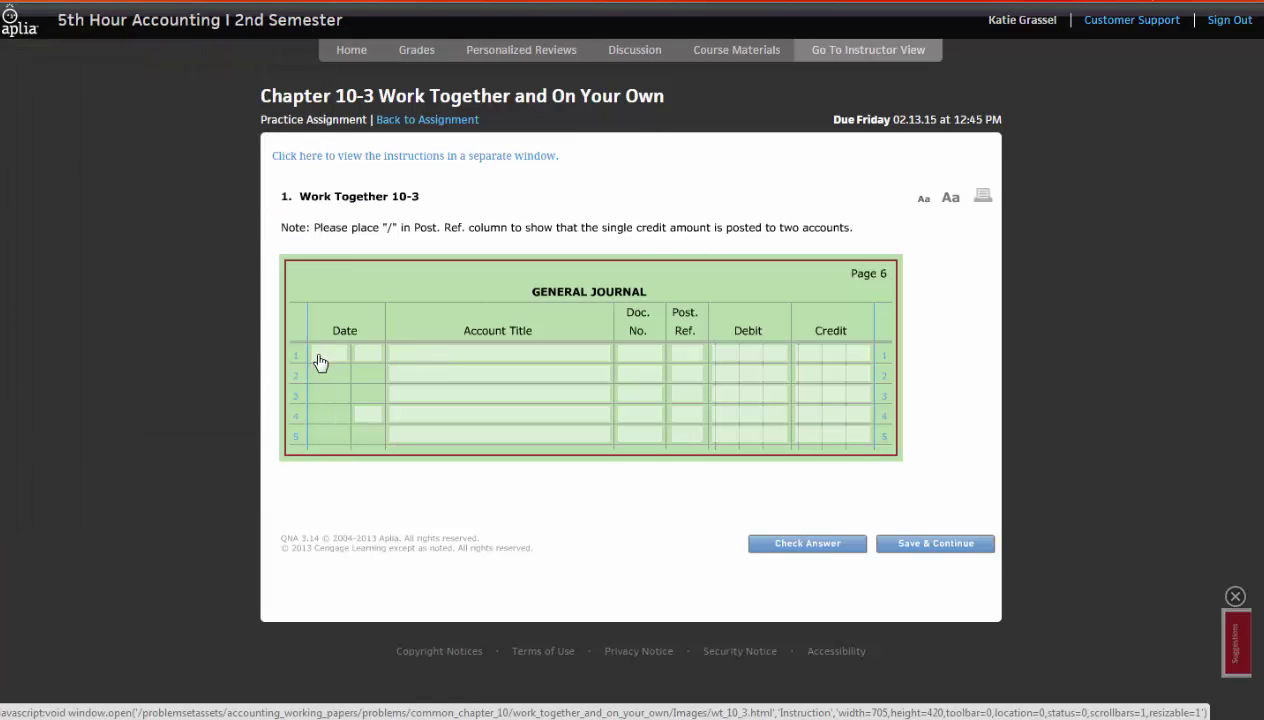
# Date journal row 1 as Jun 3, correcting the mistyped Jul month to Jun.
pyautogui.click(320, 356)
pyautogui.write('Jul')
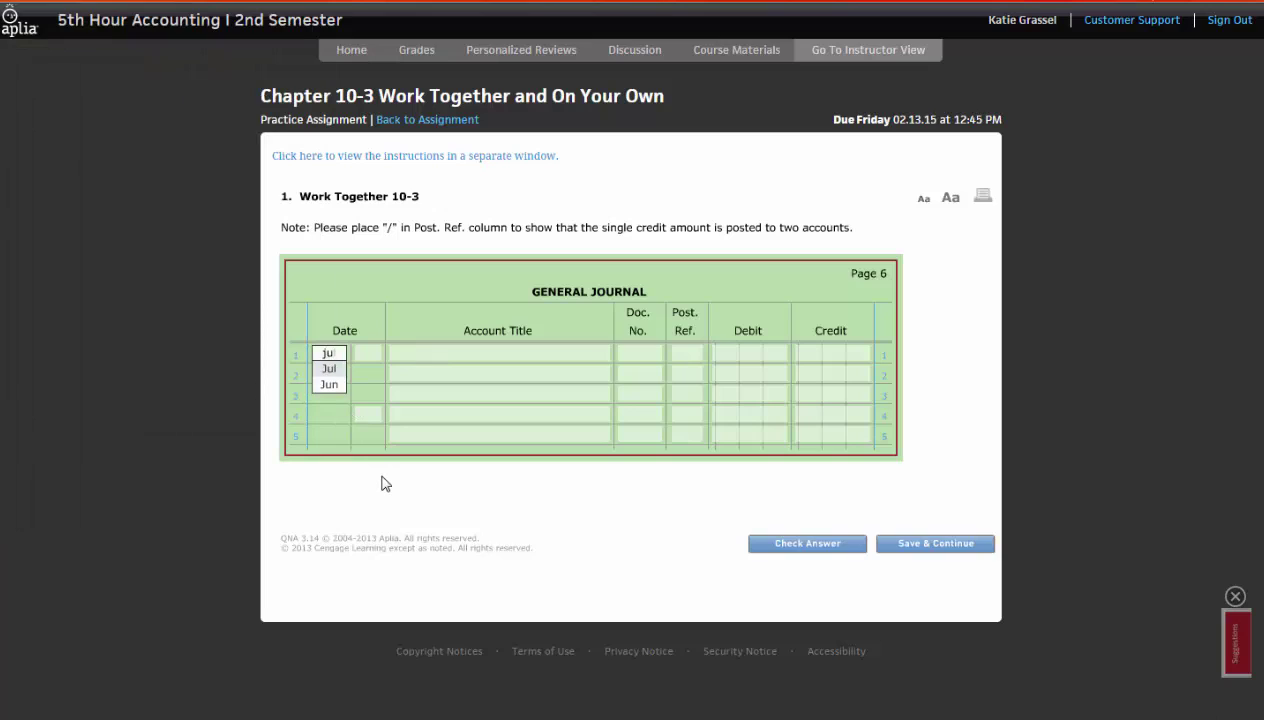
pyautogui.press('Tab')
pyautogui.write('3')
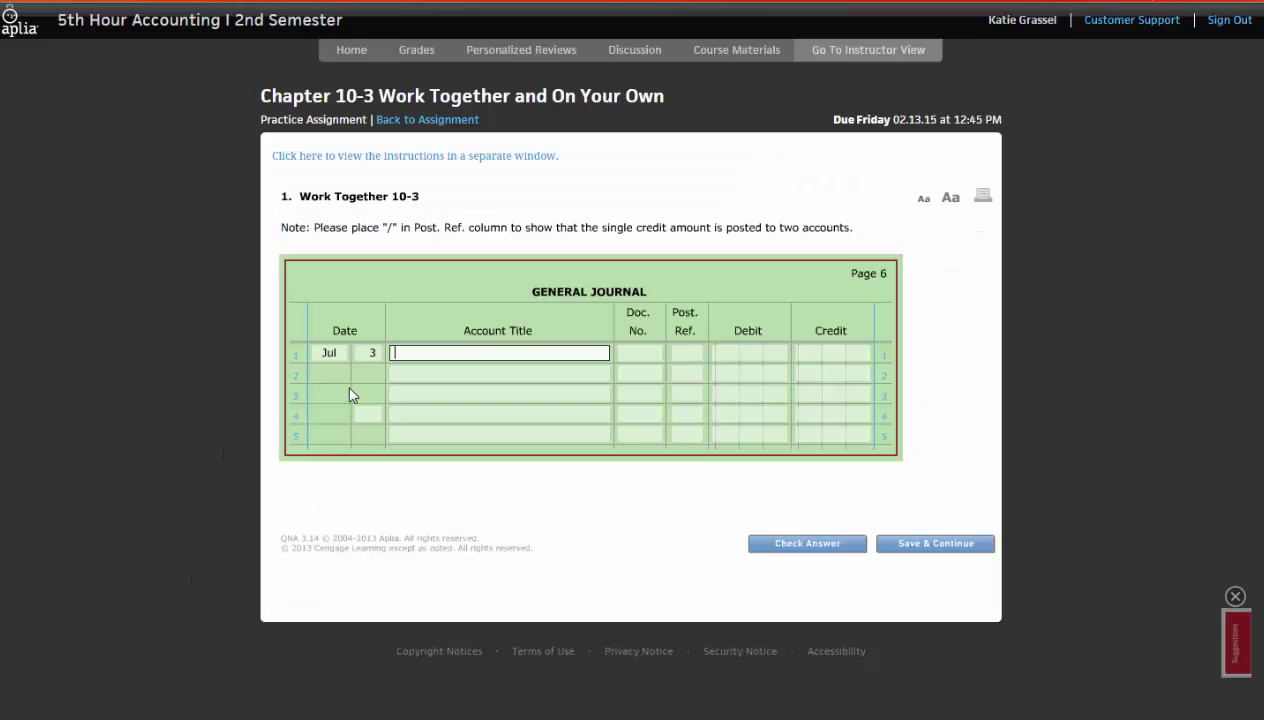
pyautogui.doubleClick(331, 353)
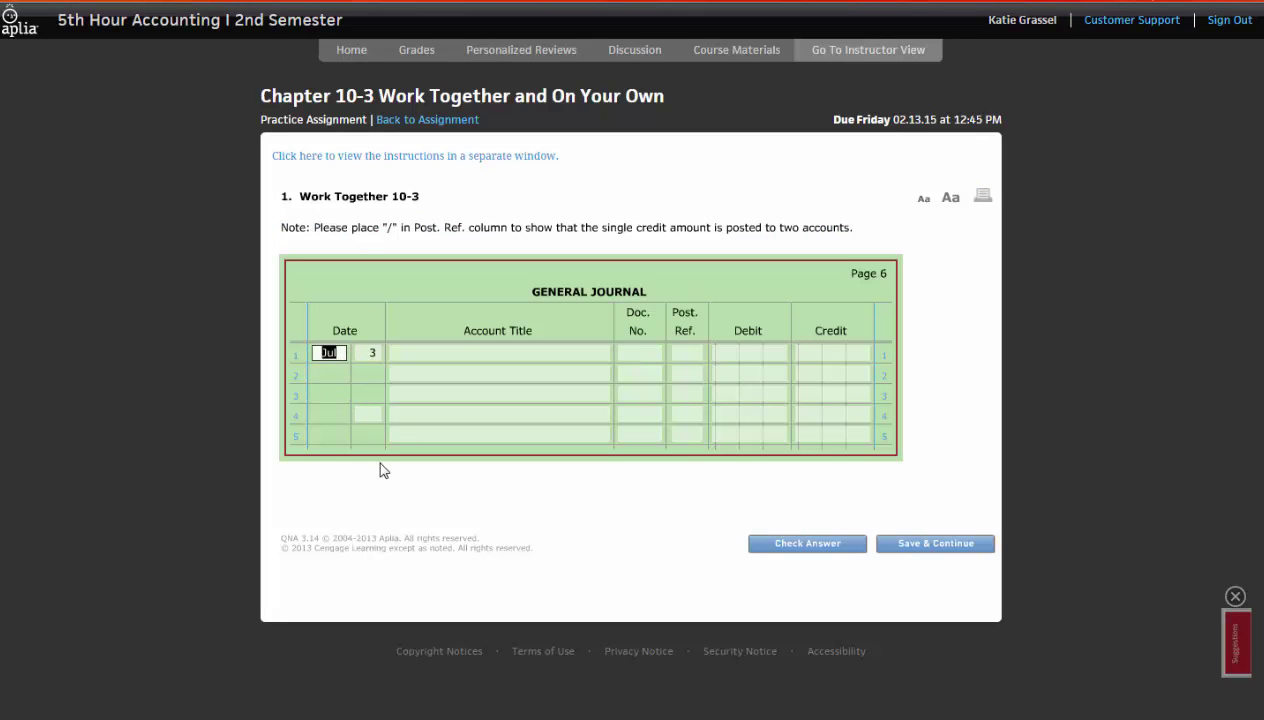
pyautogui.write('Jun')
pyautogui.press('Tab')
pyautogui.press('Tab')
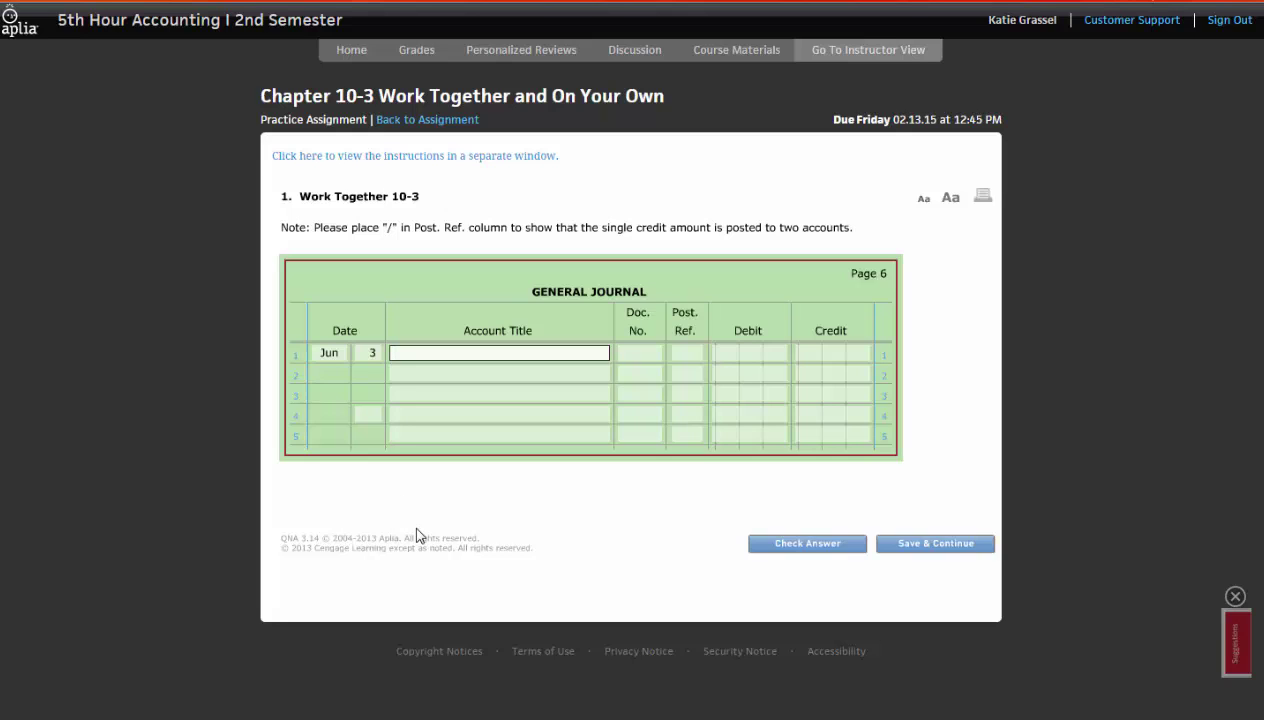
# Debit Sales Returns and Allowances 457.00 on row 1 under document CM41.
pyautogui.write('sales')
pyautogui.press('Down')
pyautogui.press('Down')
pyautogui.press('Tab')
pyautogui.write('s')
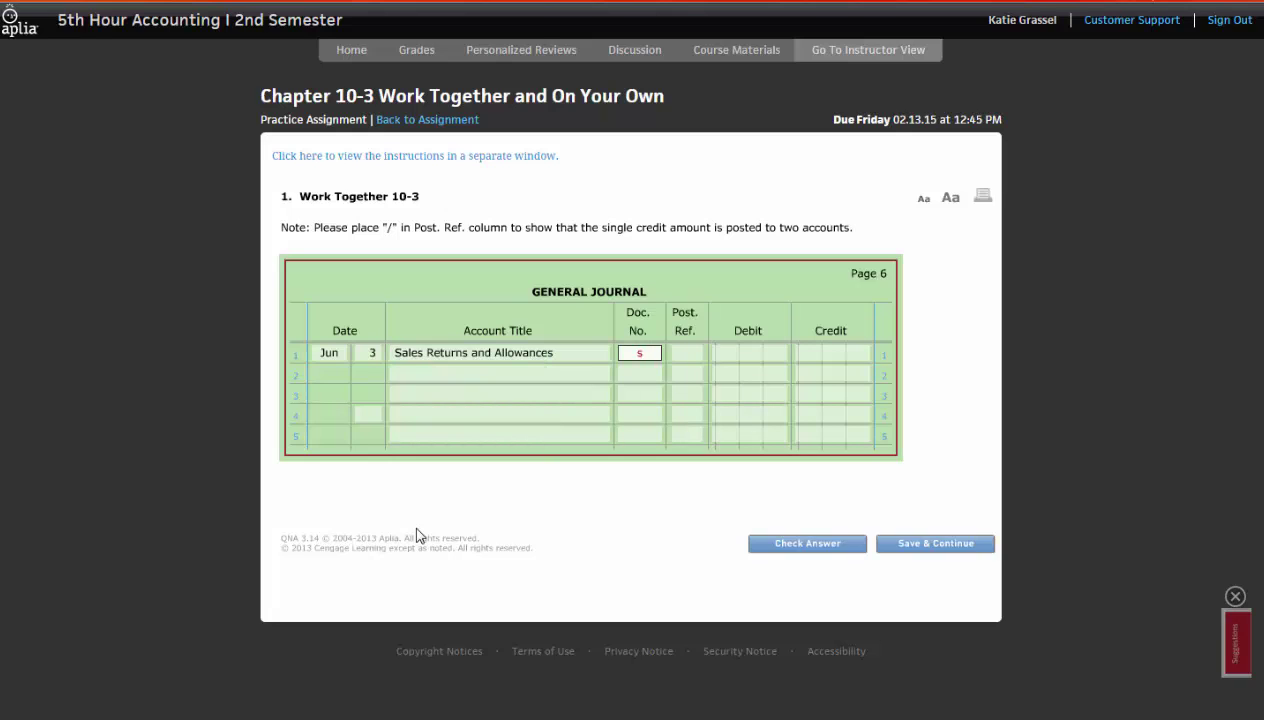
pyautogui.write('356')
pyautogui.press('BackSpace')
pyautogui.press('BackSpace')
pyautogui.press('BackSpace')
pyautogui.press('BackSpace')
pyautogui.write('CM41')
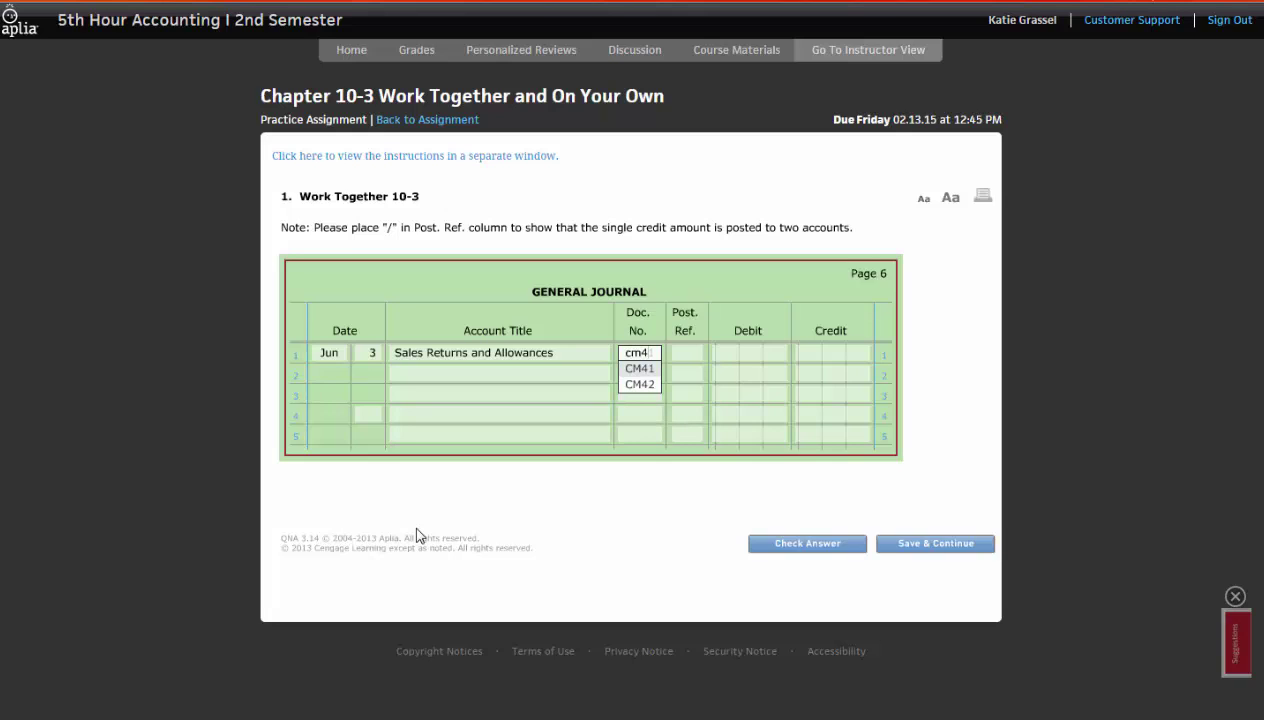
pyautogui.press('Tab')
pyautogui.press('Tab')
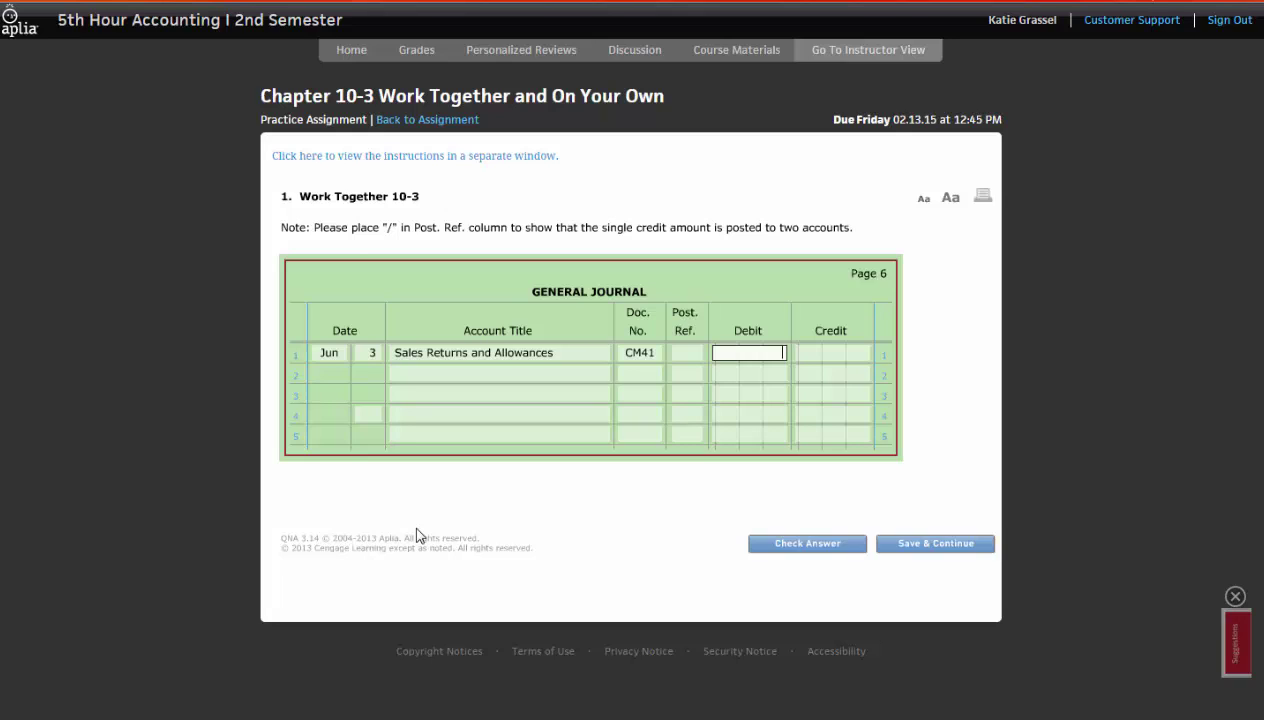
pyautogui.write('457')
pyautogui.press('Tab')
pyautogui.press('Tab')
# Enter Sales Tax Payable as row 2's account, clearing a stray 36 from Post. Ref.
pyautogui.write('Sa')
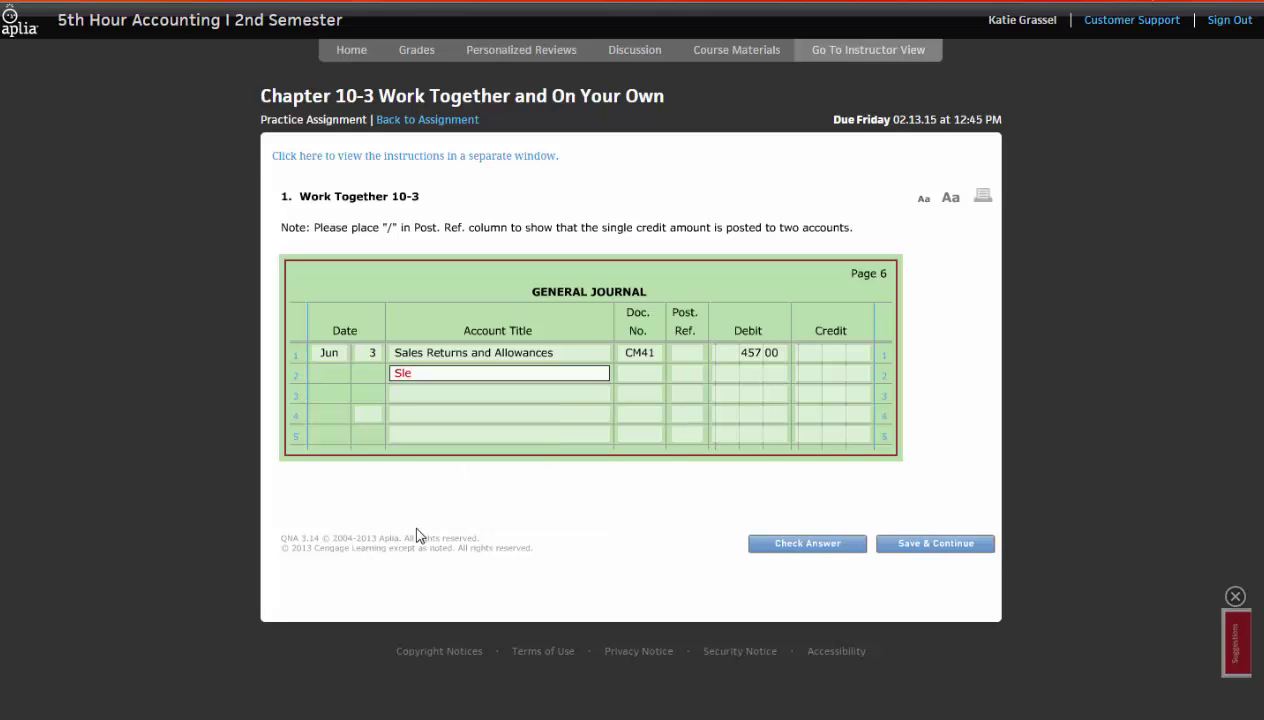
pyautogui.write('le')
pyautogui.press('Down')
pyautogui.press('Down')
pyautogui.press('Down')
pyautogui.press('Down')
pyautogui.press('Tab')
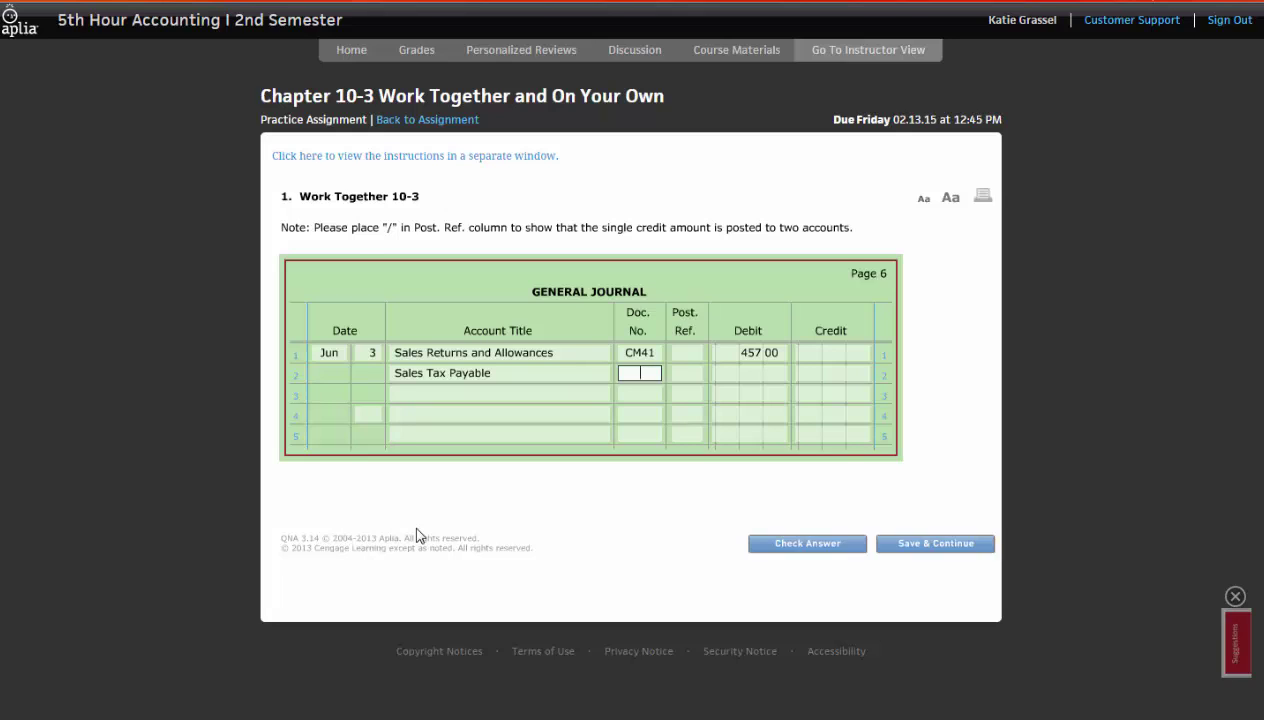
pyautogui.press('Tab')
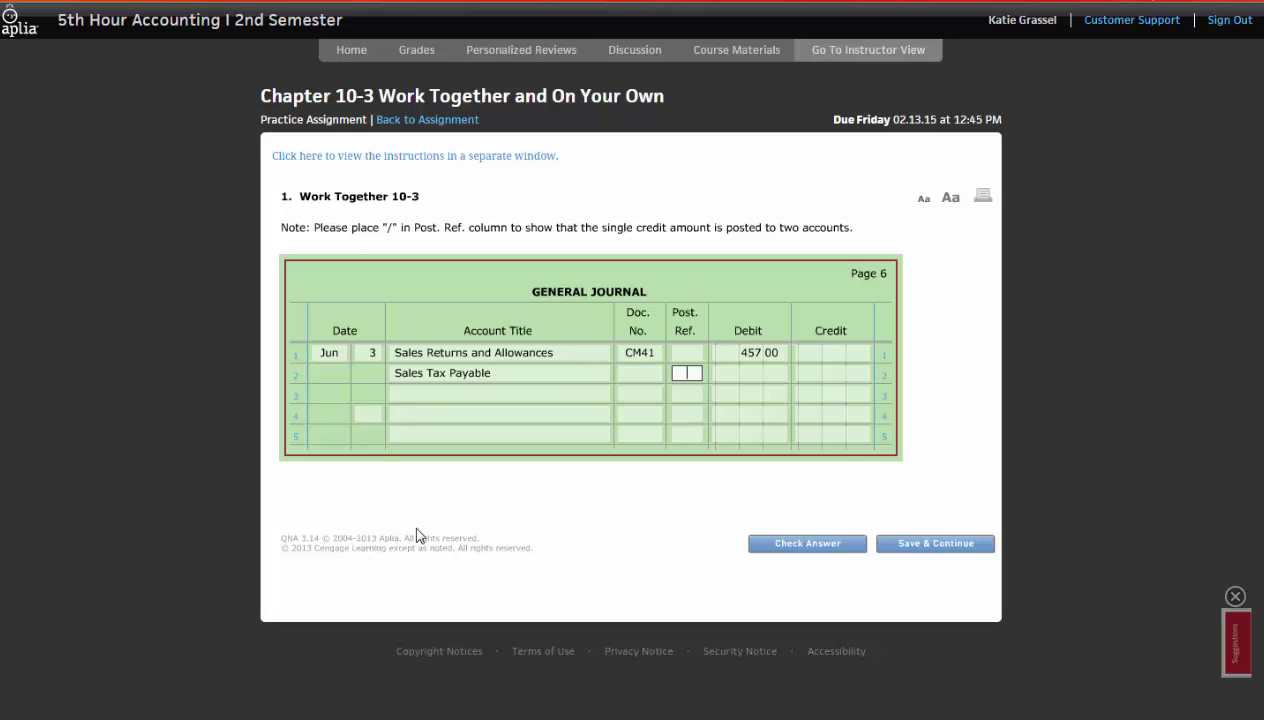
pyautogui.write('36')
pyautogui.press('BackSpace')
pyautogui.press('BackSpace')
pyautogui.press('Tab')
# Enter the 36.56 debit on row 2, then put Accounts Receivable/Wilbanks and Assc on row 3 marked /.
pyautogui.write('36.56')
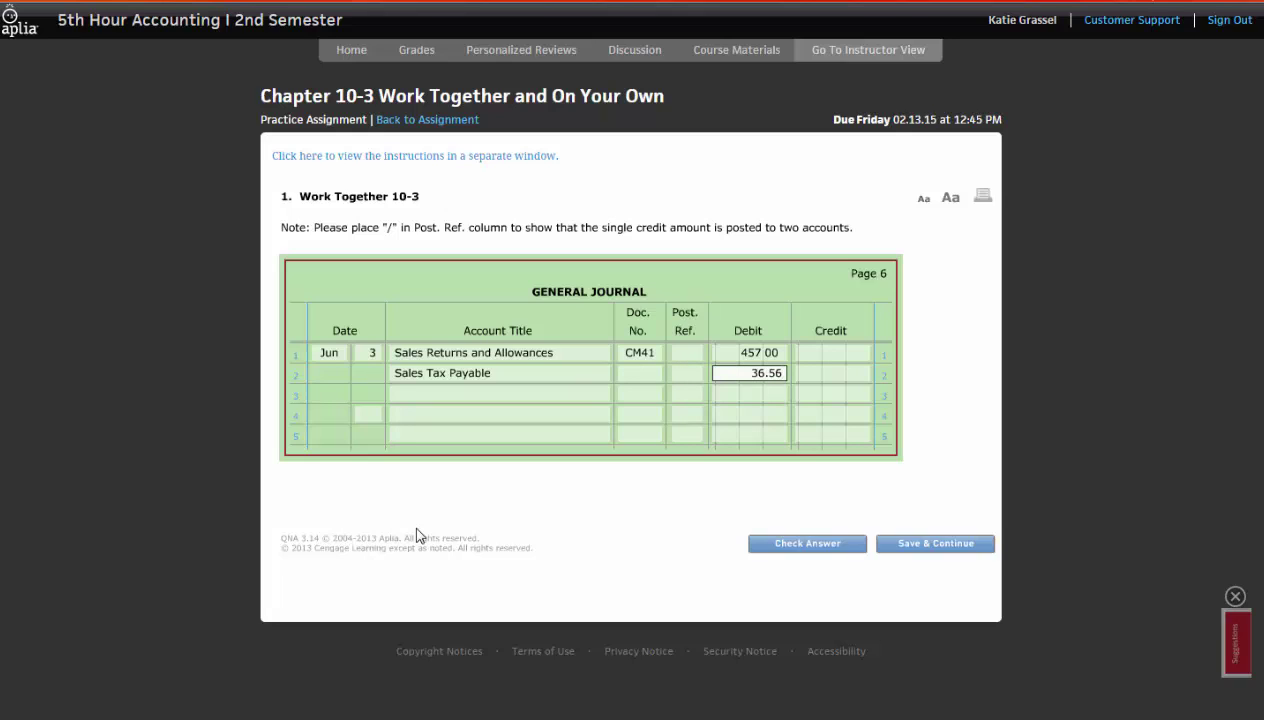
pyautogui.press('Tab')
pyautogui.press('Tab')
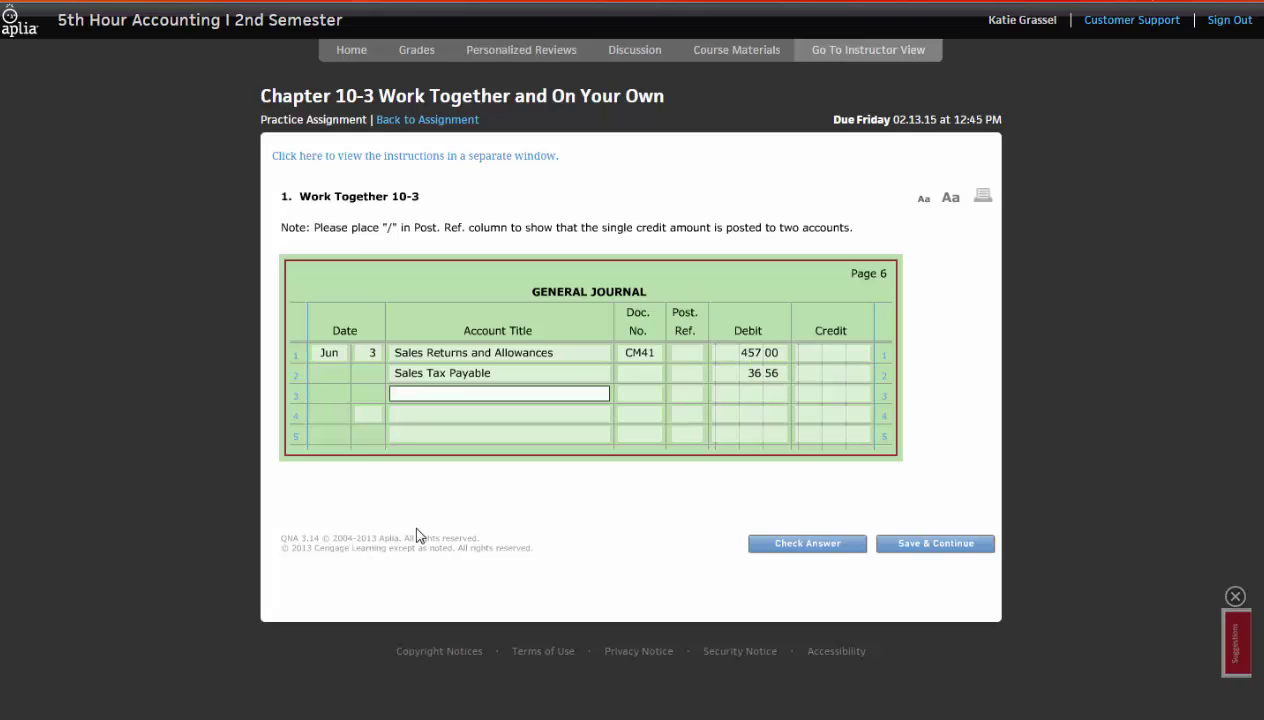
pyautogui.write('Acc')
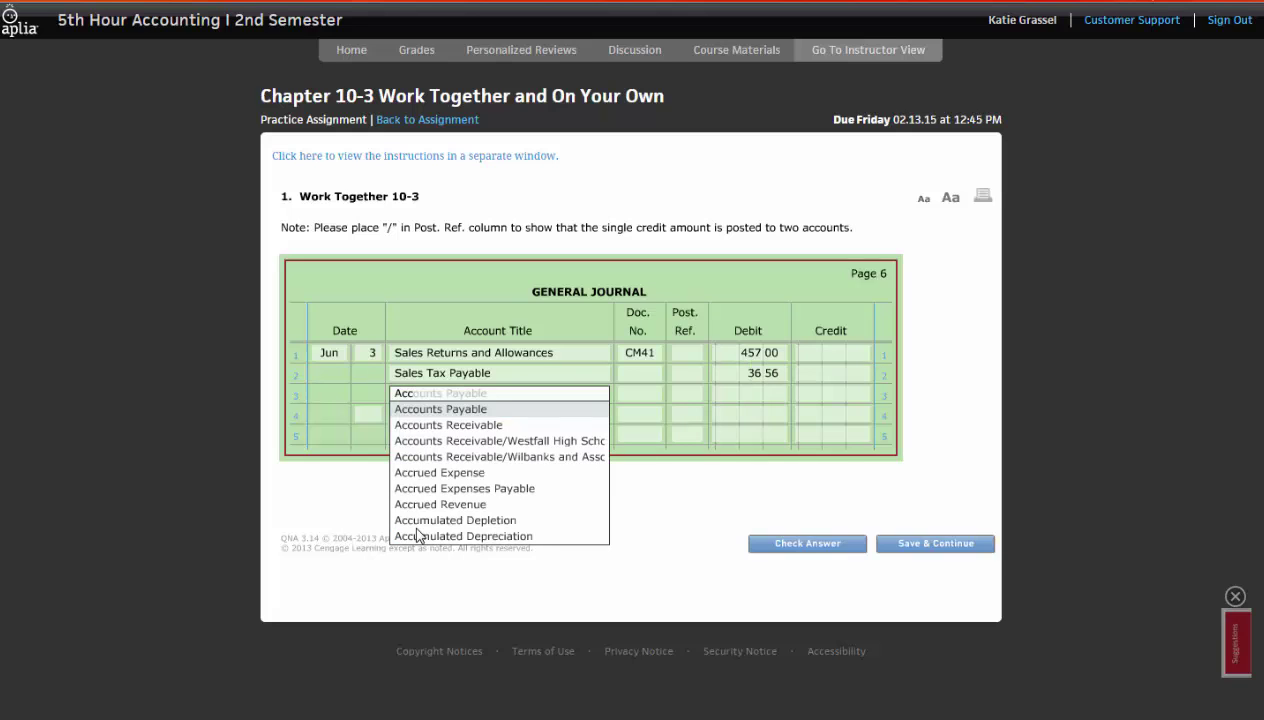
pyautogui.press('Down')
pyautogui.press('Down')
pyautogui.press('Down')
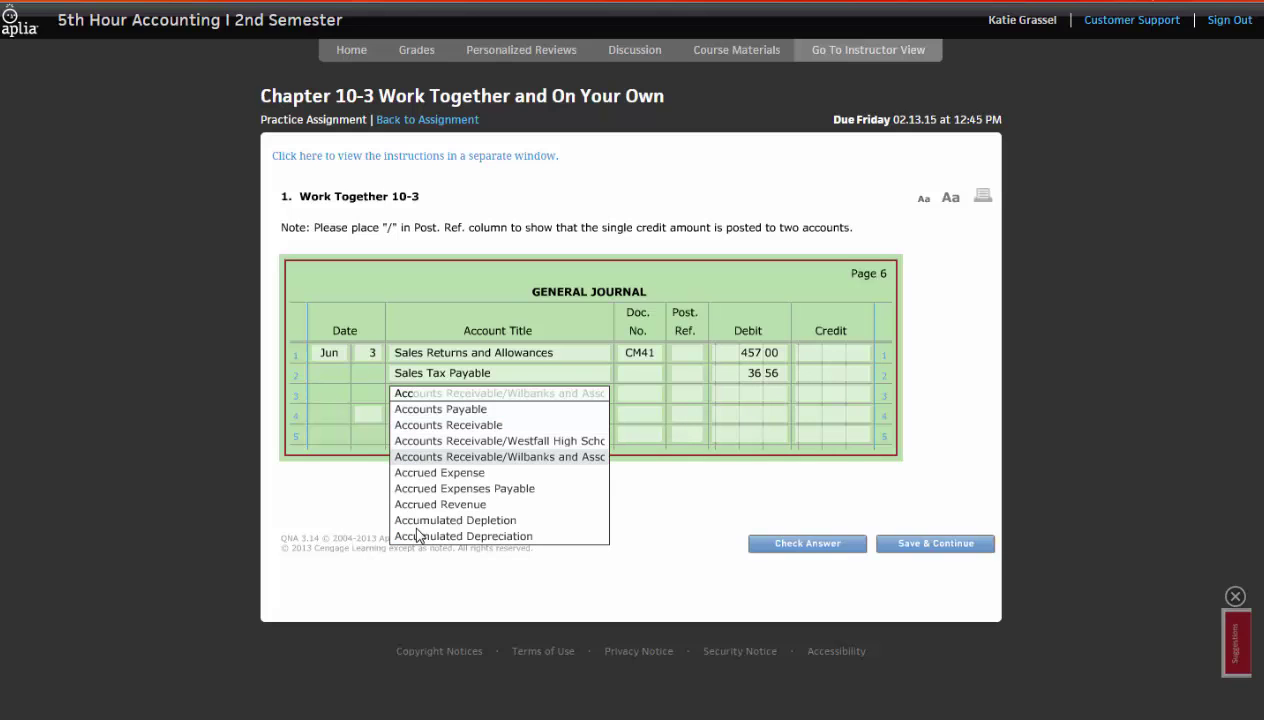
pyautogui.press('Tab')
pyautogui.press('Tab')
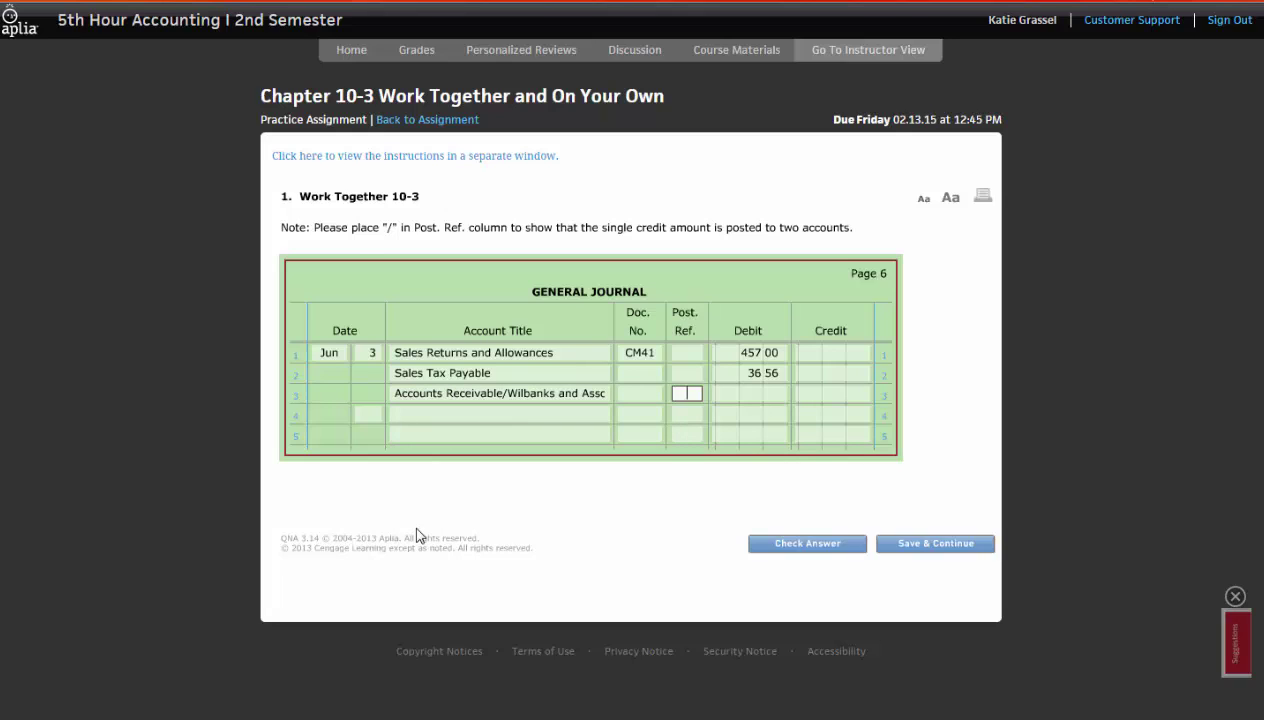
pyautogui.write('/')
pyautogui.press('BackSpace')
pyautogui.write('/')
pyautogui.press('BackSpace')
pyautogui.write('/')
pyautogui.press('Tab')
# Credit the Wilbanks receivable 493.56 on row 3 and re-mark its Post. Ref. with /.
pyautogui.press('Tab')
pyautogui.write('493')
pyautogui.press('Tab')
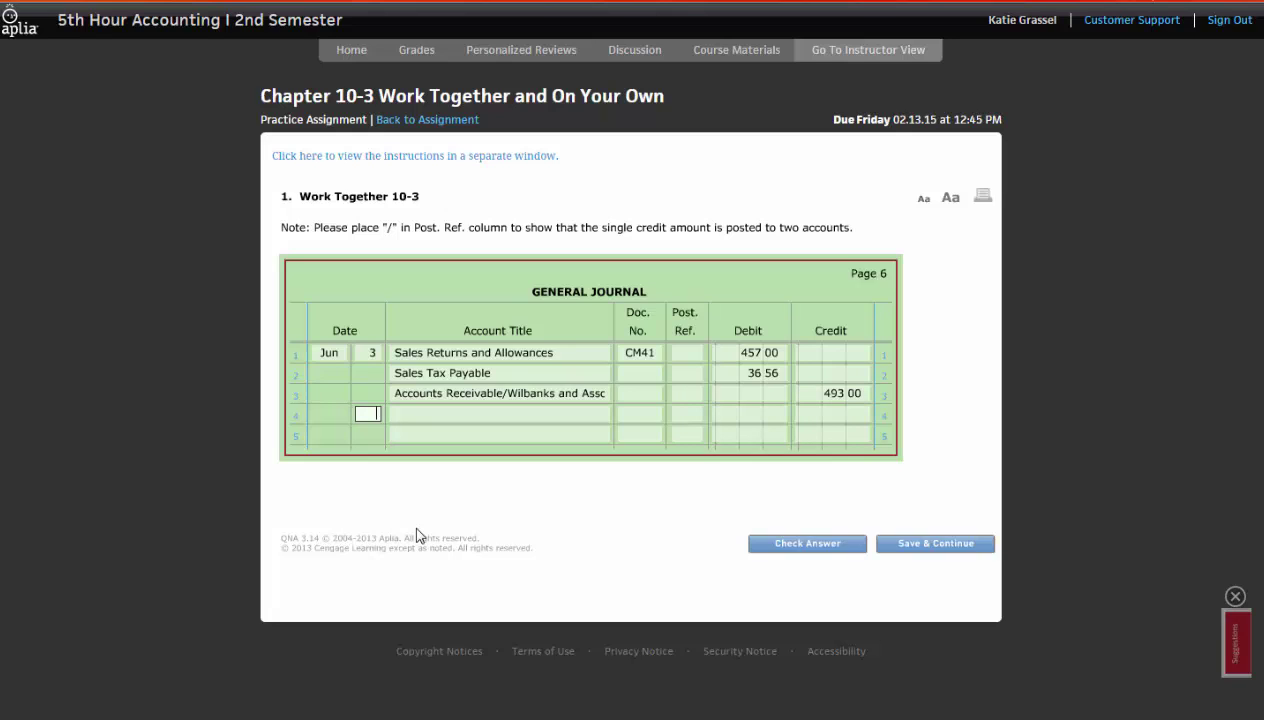
pyautogui.click(815, 395)
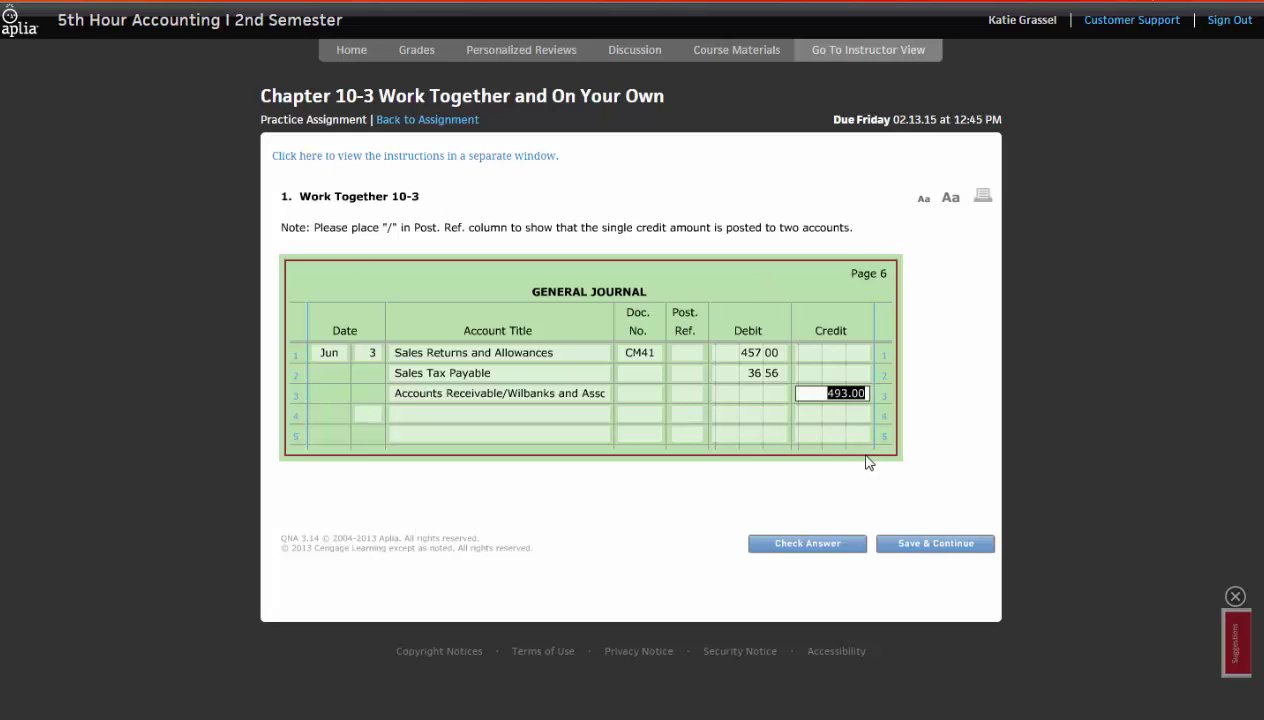
pyautogui.write('493.56')
pyautogui.press('Tab')
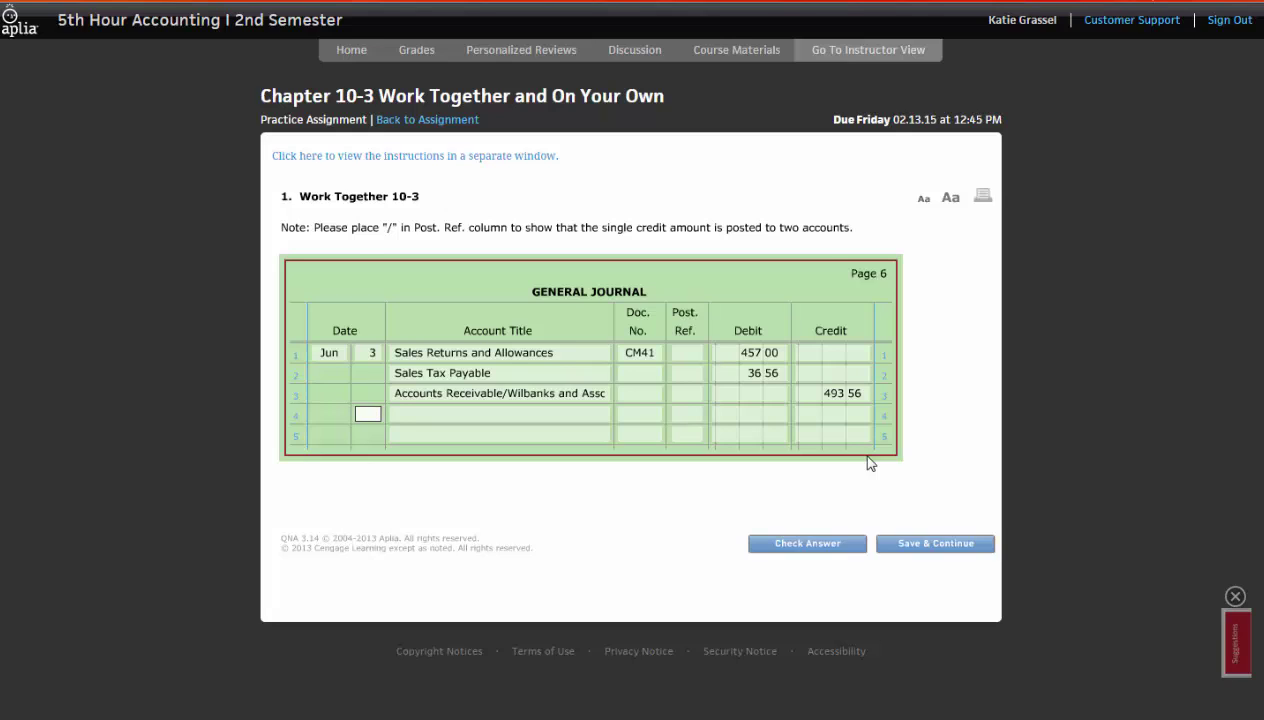
pyautogui.click(692, 395)
pyautogui.write('/')
# Date row 4 as June 6 with Sales Returns and Allowances as its account.
pyautogui.click(370, 416)
pyautogui.write('6')
pyautogui.press('Tab')
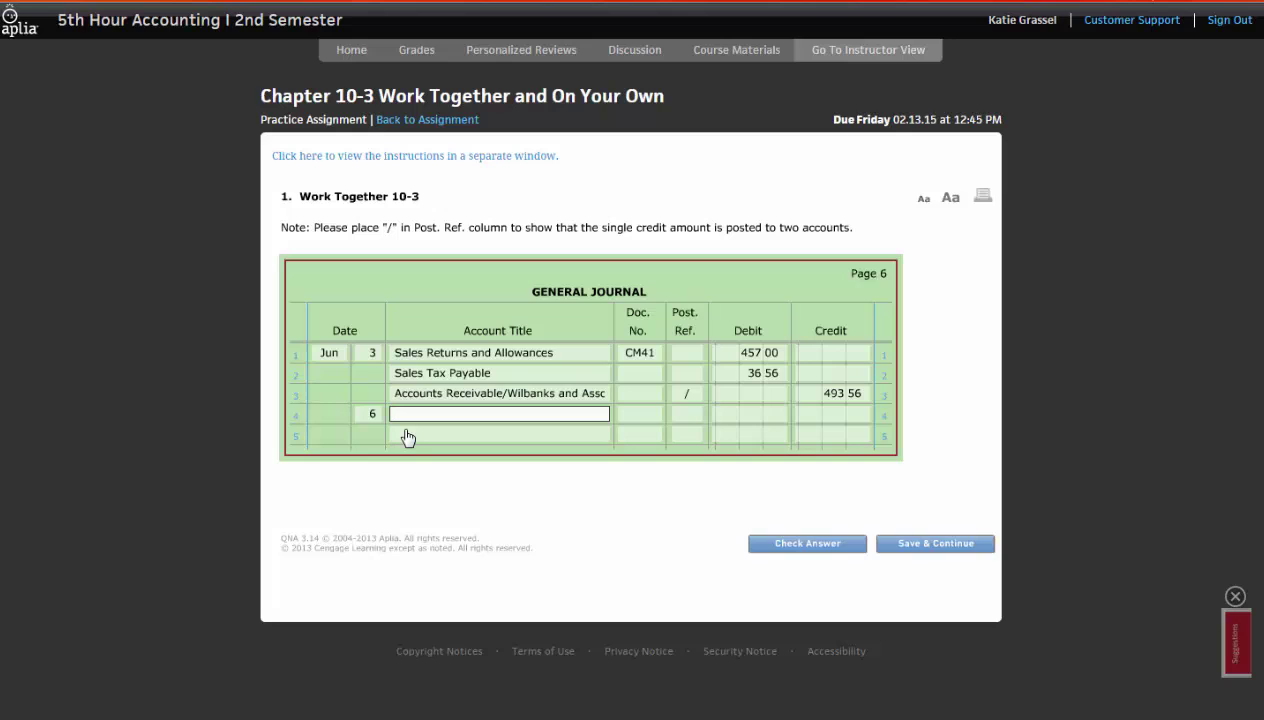
pyautogui.write('sale')
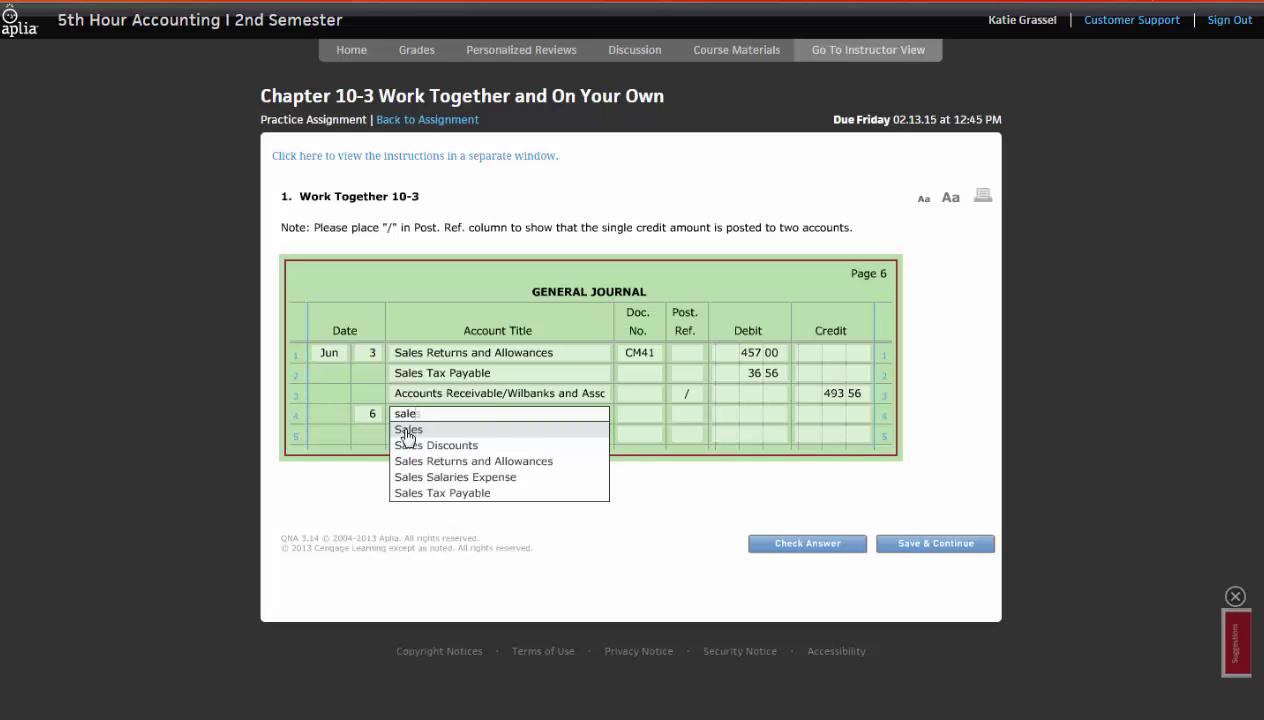
pyautogui.press('Down')
pyautogui.press('Down')
pyautogui.press('Tab')
# Give row 4 document CM42 and a 67.00 debit, then begin row 5's account title.
pyautogui.write('cm42')
pyautogui.press('Tab')
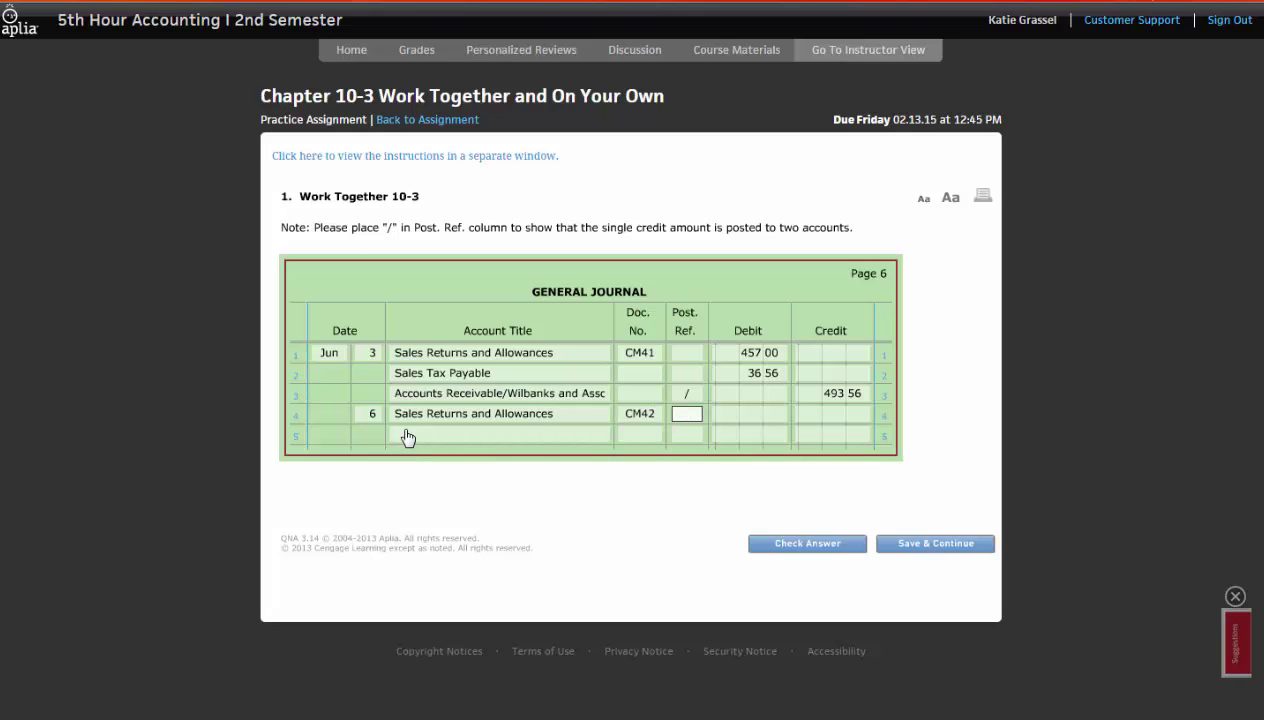
pyautogui.press('Tab')
pyautogui.write('67')
pyautogui.press('Tab')
pyautogui.click(407, 437)
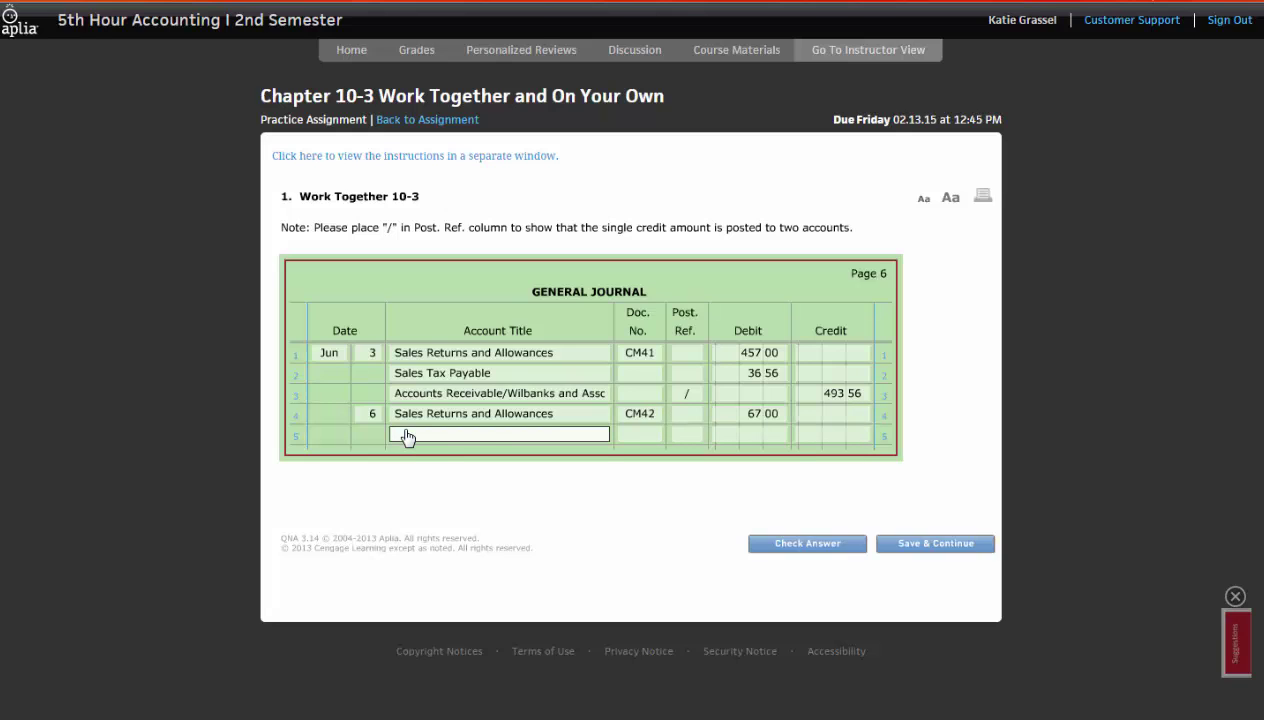
pyautogui.write('ad')
pyautogui.write('counts')
# Credit the Westfall High School receivable 67.00 marked /, then check the answer for 5/5.
pyautogui.press('Down')
pyautogui.press('Down')
pyautogui.press('Down')
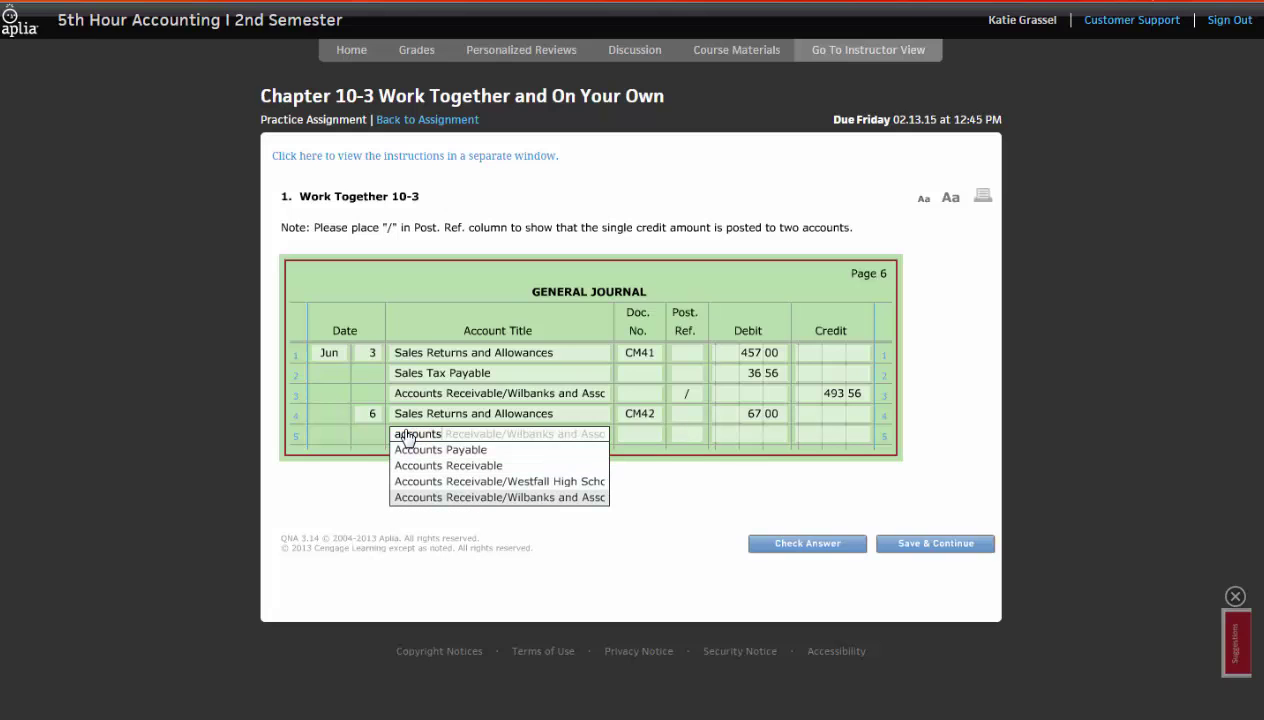
pyautogui.press('Up')
pyautogui.press('Tab')
pyautogui.press('Tab')
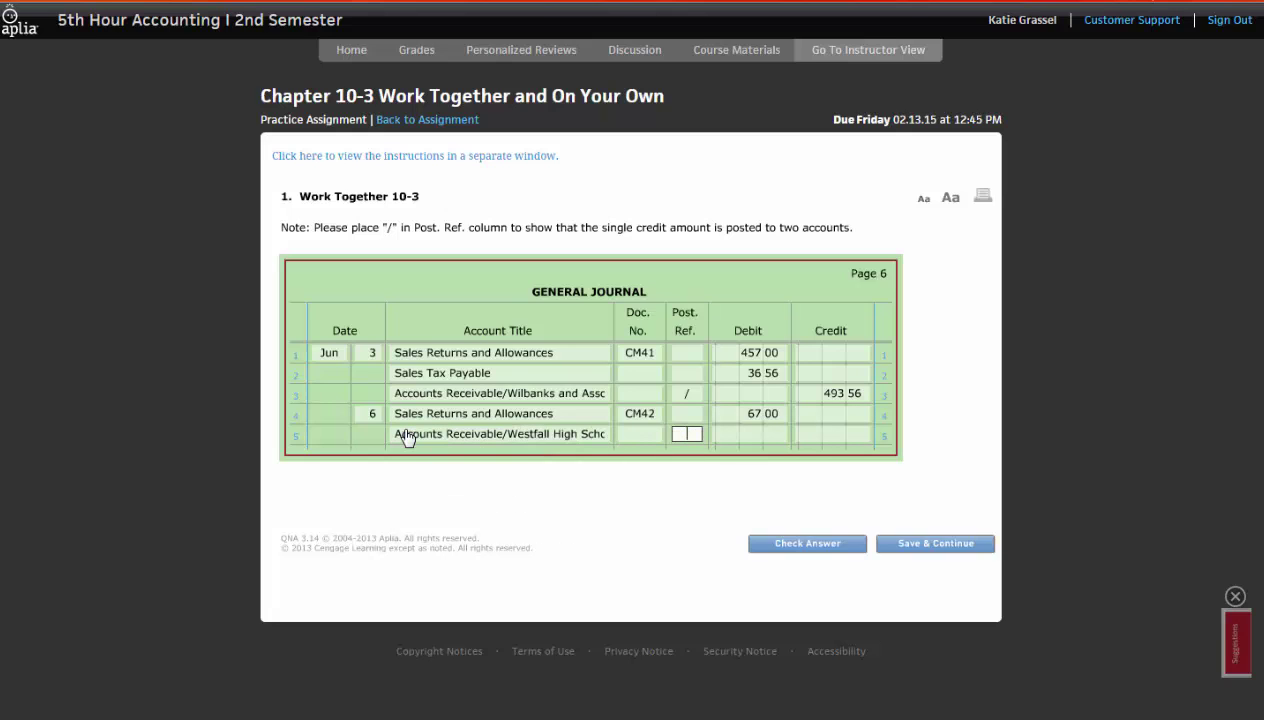
pyautogui.write('/')
pyautogui.press('Tab')
pyautogui.press('Tab')
pyautogui.write('67')
pyautogui.press('Tab')
pyautogui.click(808, 545)
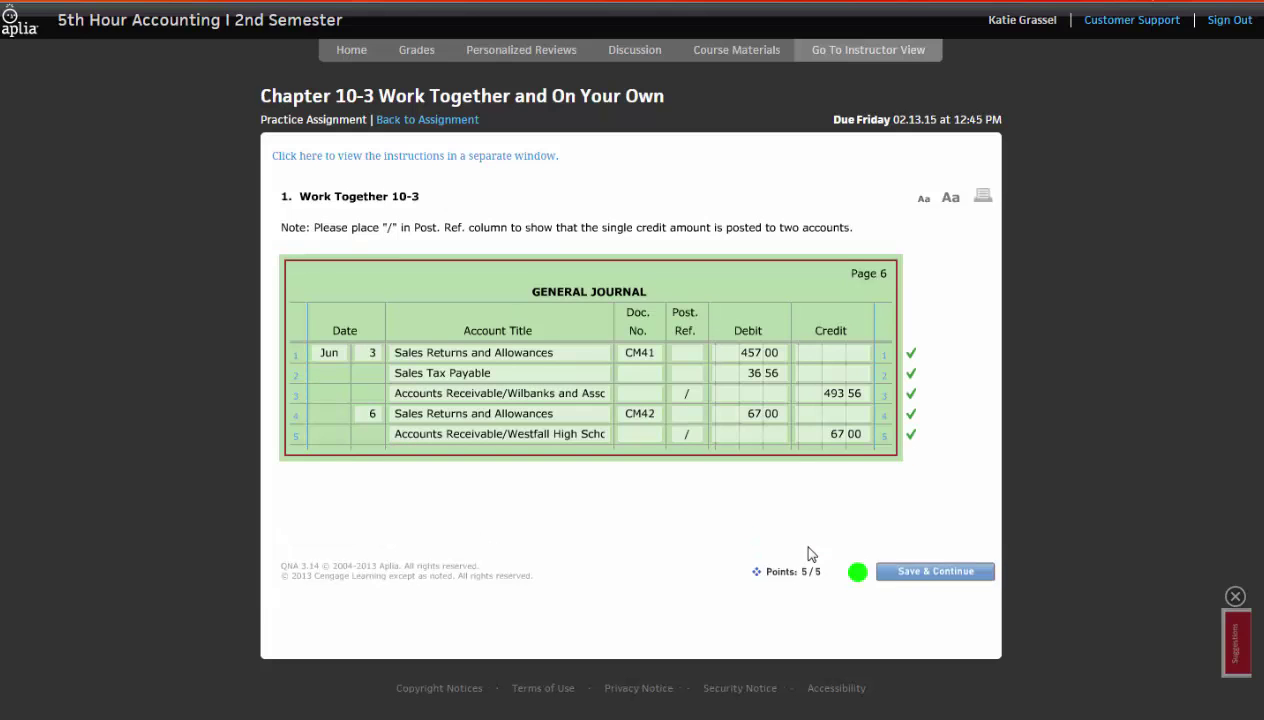